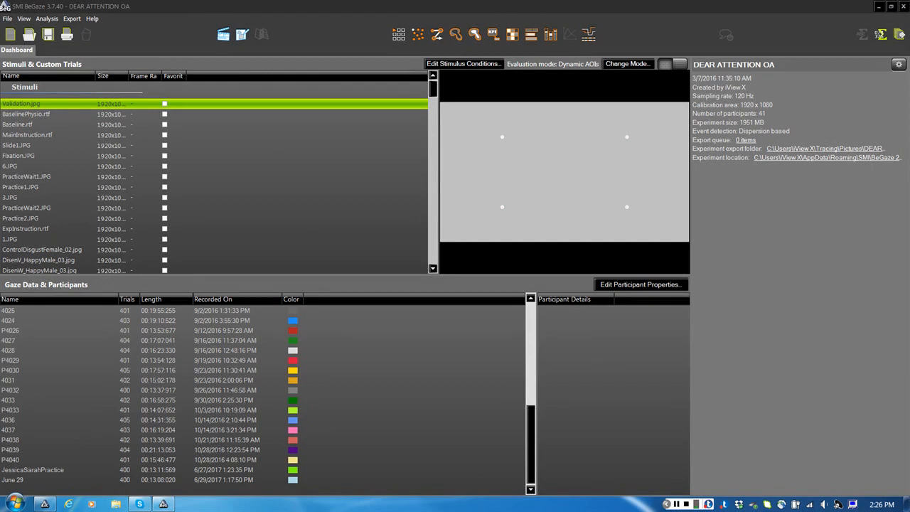
Step: Open the metrics export and choose the Trial Summary (AOI) template from the AOI Statistics
left_click(881, 34)
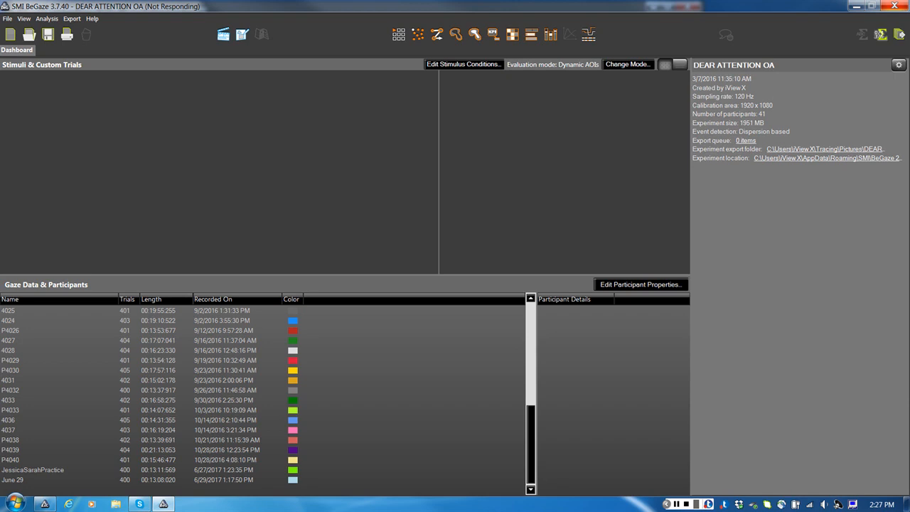
left_click(676, 505)
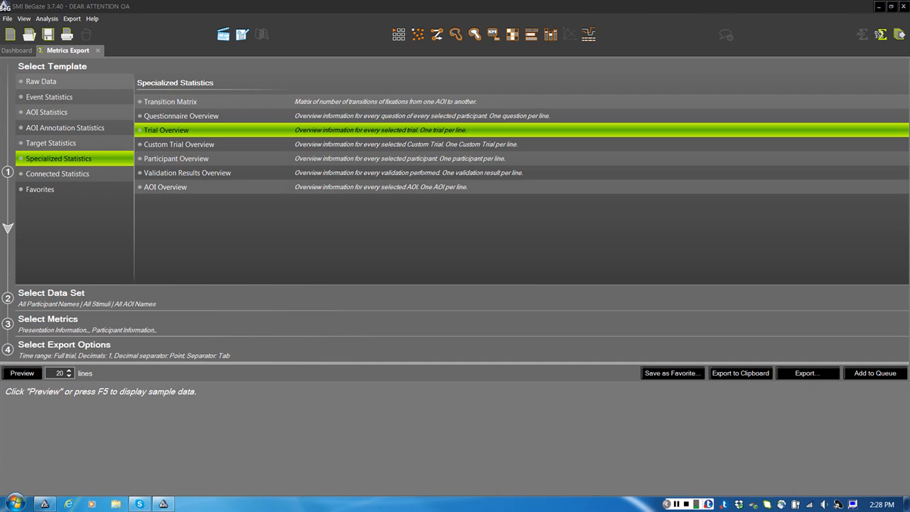
left_click(47, 112)
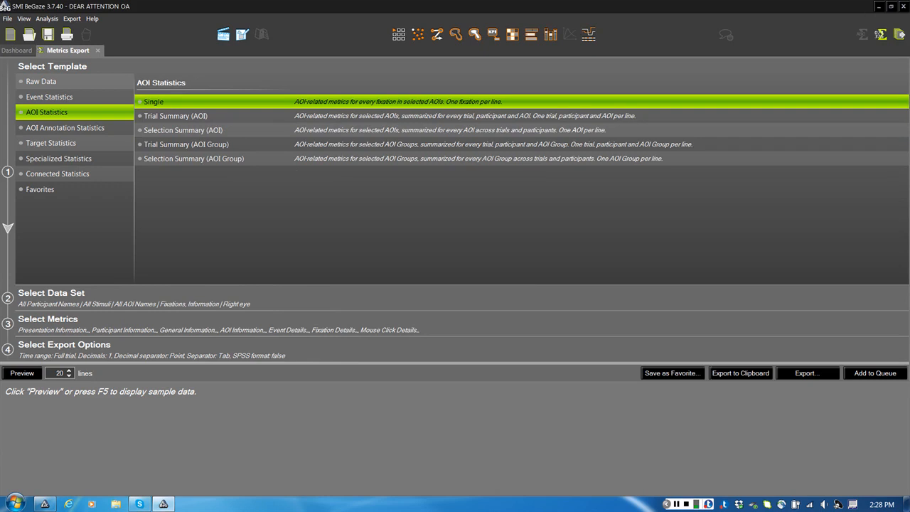
left_click(175, 116)
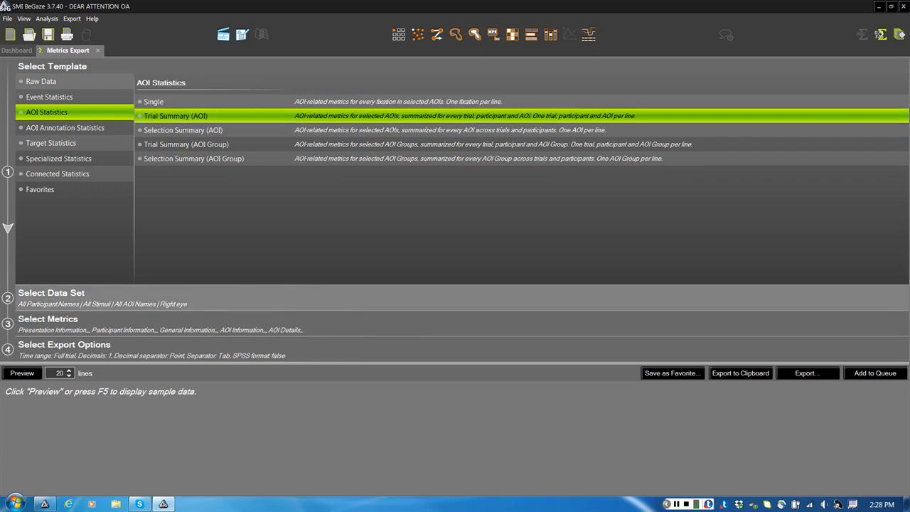
Step: Filter the data set's participants so that only June 29 is included
left_click(51, 294)
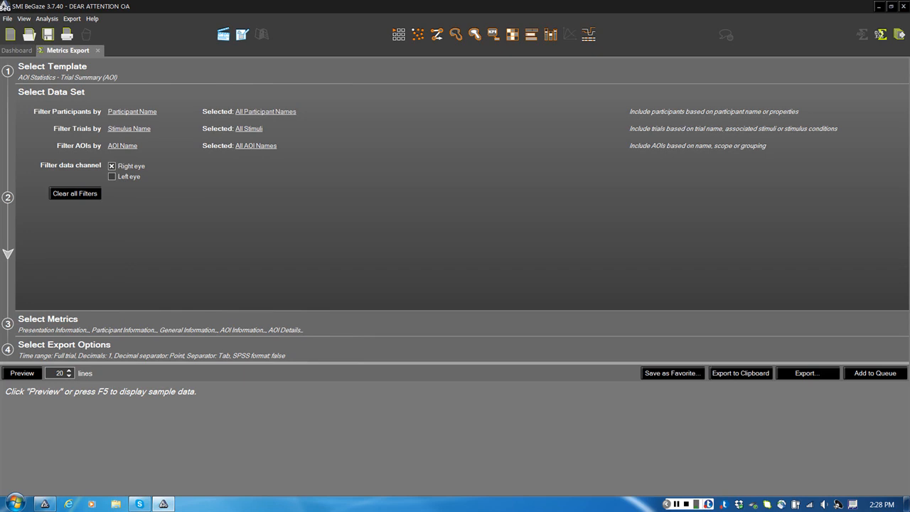
left_click(263, 111)
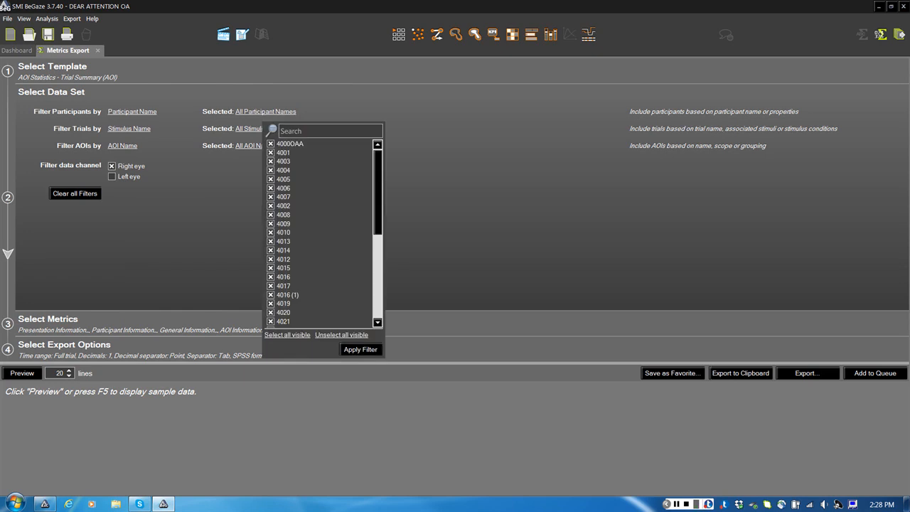
scroll(324, 232, "down", 7)
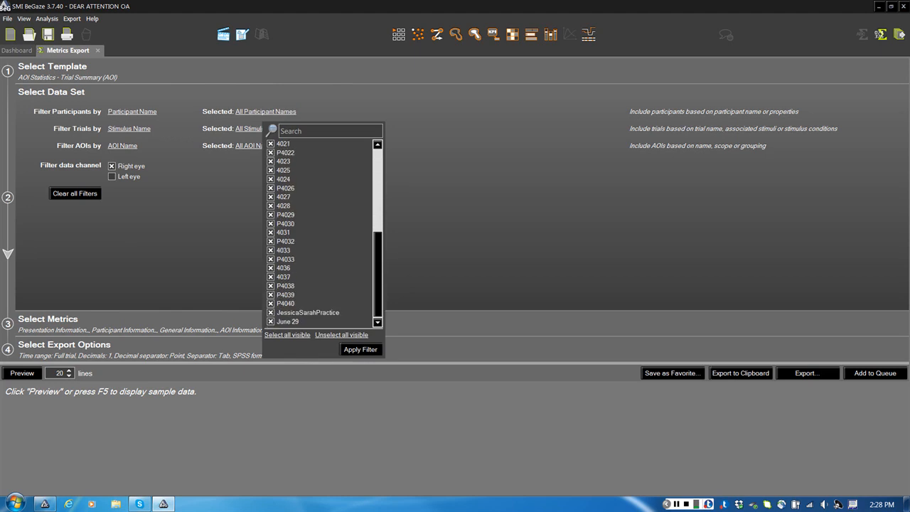
left_click(342, 335)
left_click(271, 322)
left_click(361, 349)
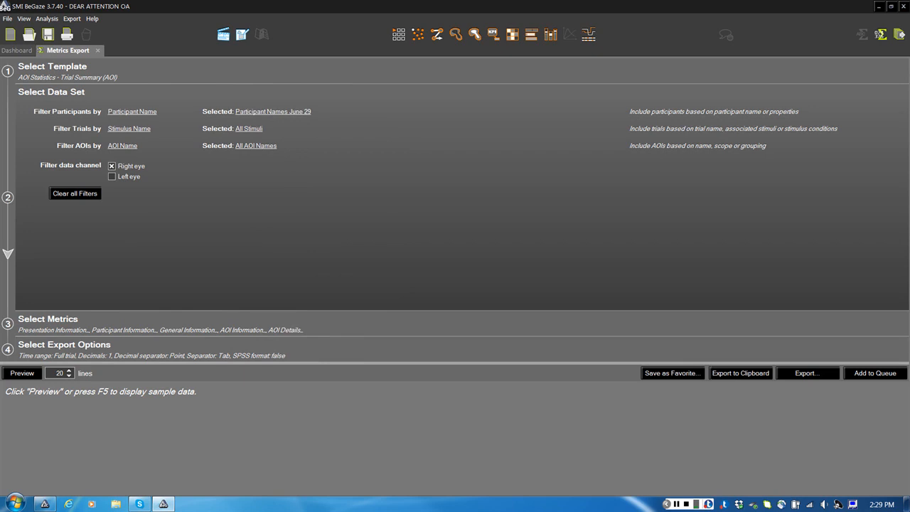
Step: Deselect all stimuli in the trial filter and select ControlDisgustFemale02.jpg, DisenVHappyMale_03.jpg and ControlDisgustFemale18.jpg
left_click(256, 146)
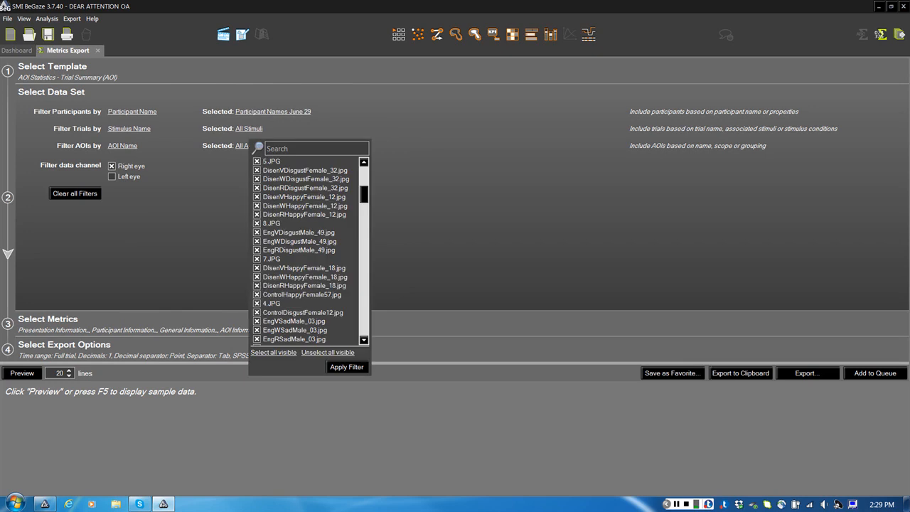
left_click(328, 353)
scroll(311, 249, "up", 6)
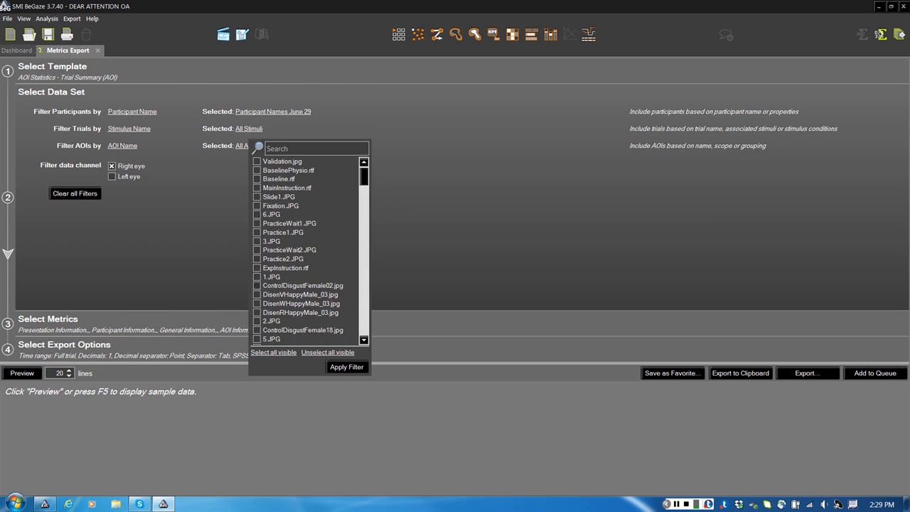
left_click(257, 286)
left_click(257, 295)
left_click(256, 330)
Step: Add DisenVDisgustFemale_32.jpg, DisenVHappyFemale_12.jpg, EngVDisgustMale_49.jpg and the remaining Control, DisenV and EngV stimuli to the trial filter and apply it
scroll(306, 249, "down", 3)
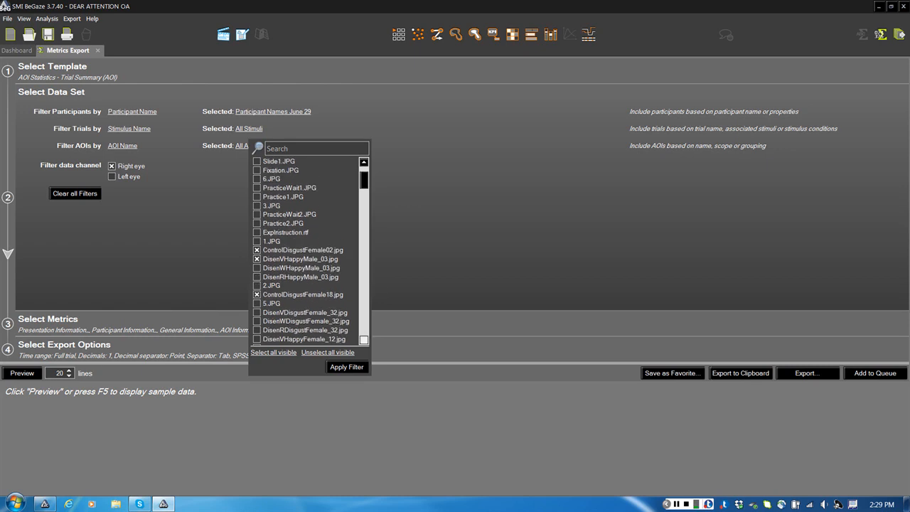
scroll(305, 249, "down", 1)
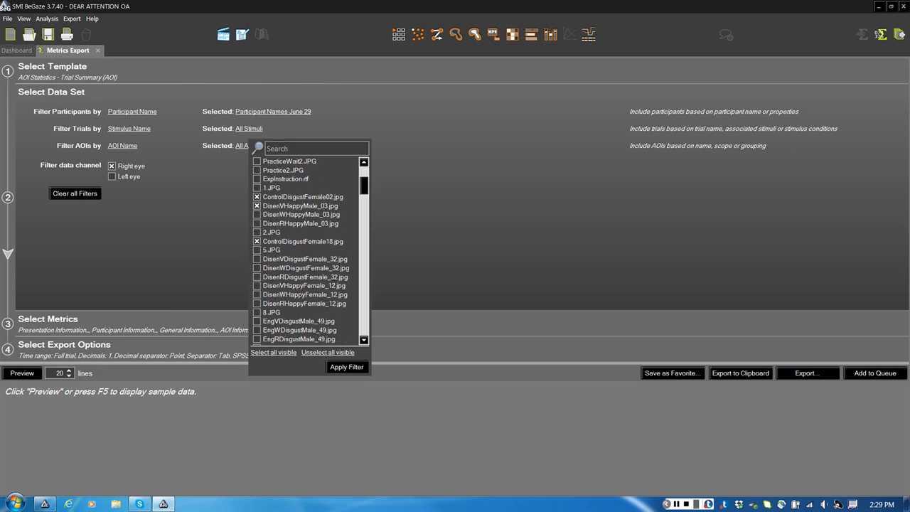
left_click(257, 259)
left_click(257, 285)
left_click(257, 321)
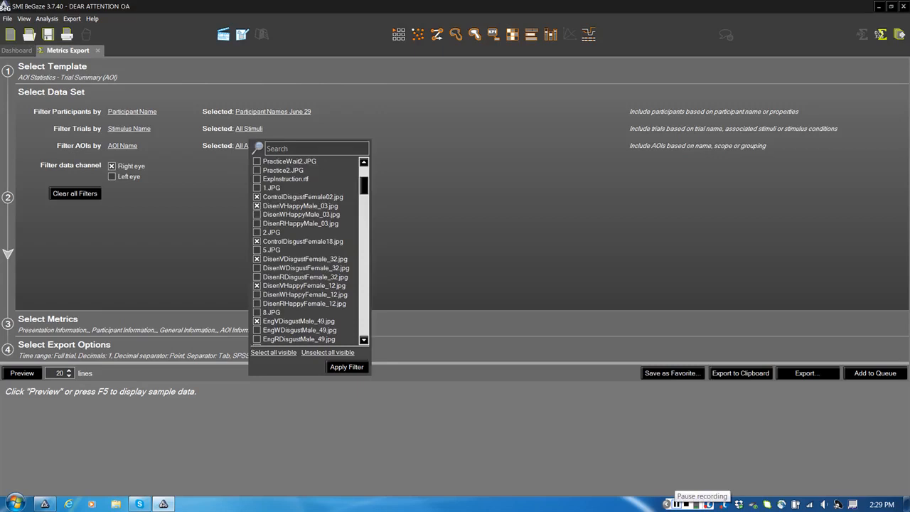
left_click(679, 503)
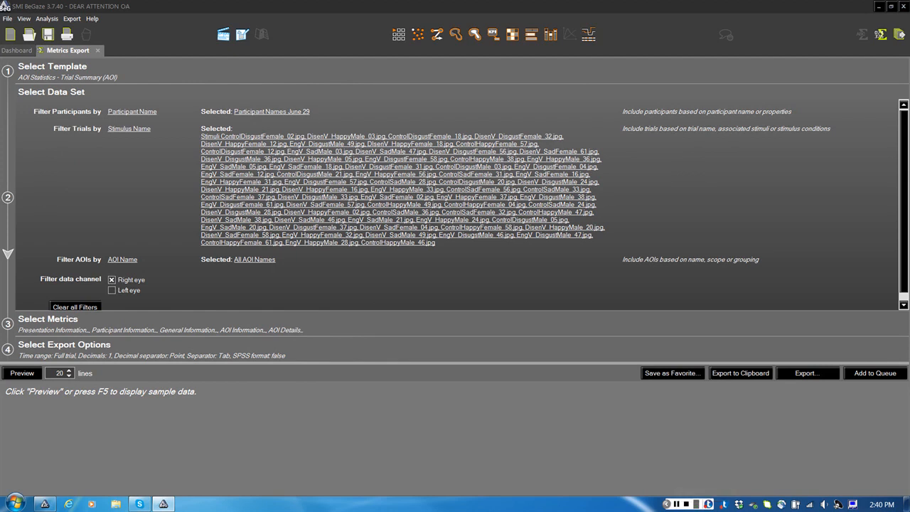
Step: Clear all metrics under Presentation, Participant, General, AOI Information and AOI Details, leaving only Trial selected
left_click(48, 321)
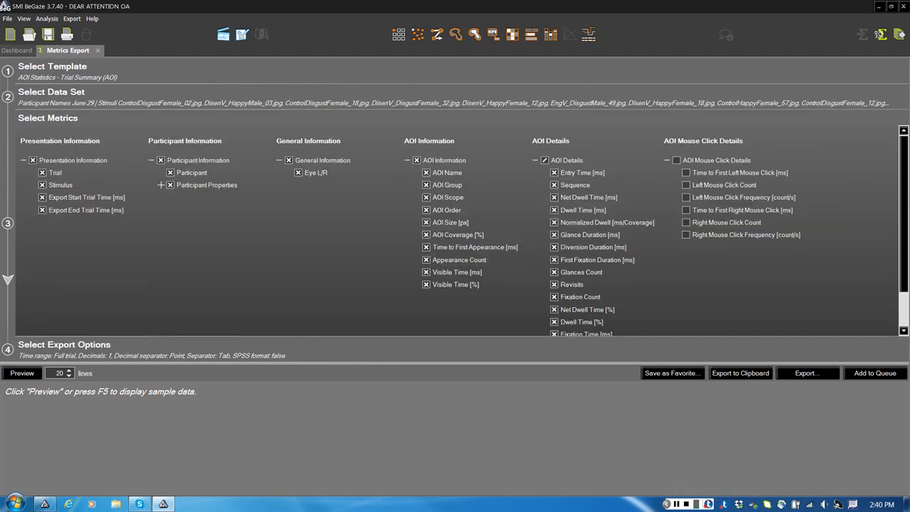
left_click(33, 160)
left_click(161, 160)
left_click(289, 160)
left_click(417, 160)
left_click(545, 160)
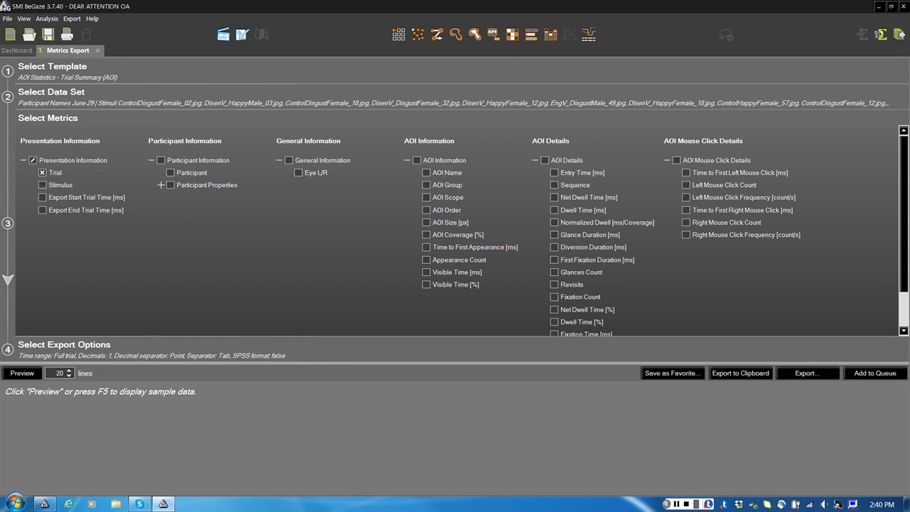
Step: Include the Stimulus, Participant, AOI Name, Entry Time [ms] and Fixation Time [ms] metrics
left_click(42, 185)
left_click(171, 173)
left_click(427, 172)
scroll(462, 231, "down", 1)
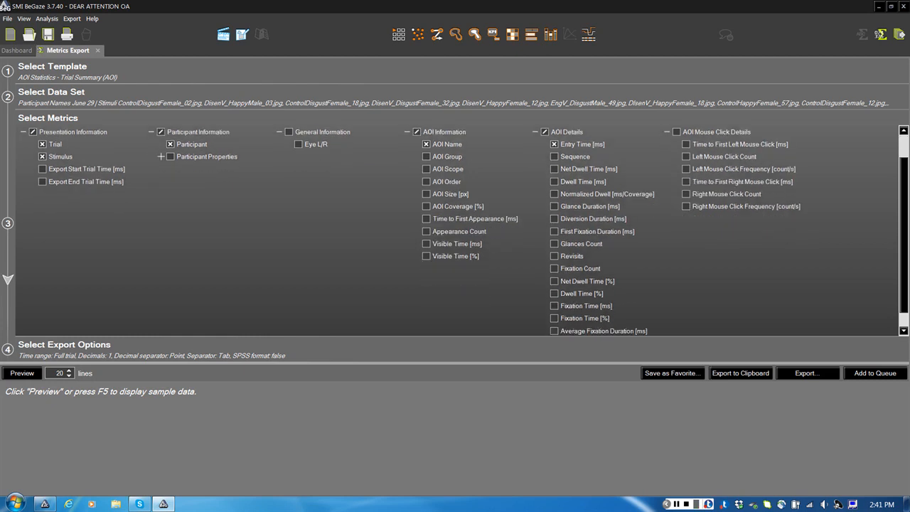
left_click(555, 306)
Step: Export the metrics as a text file named J29_View in the June29 folder
left_click(807, 373)
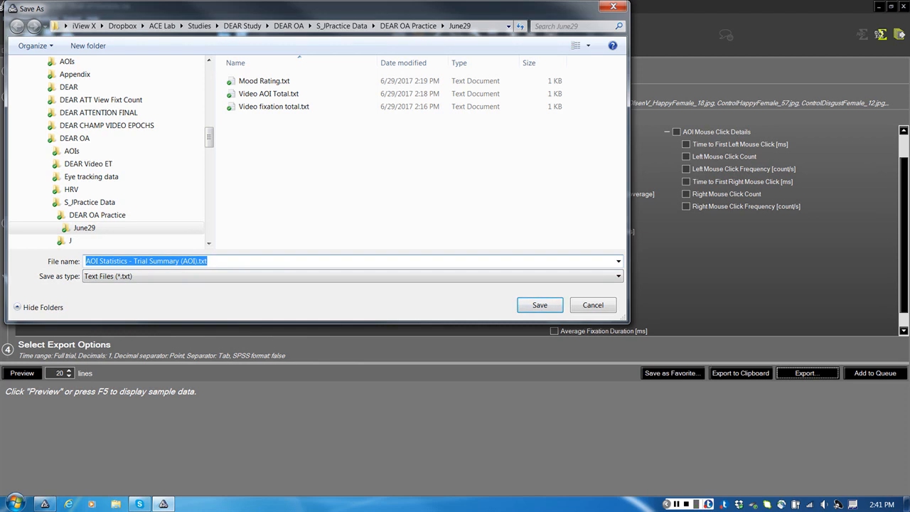
type("J")
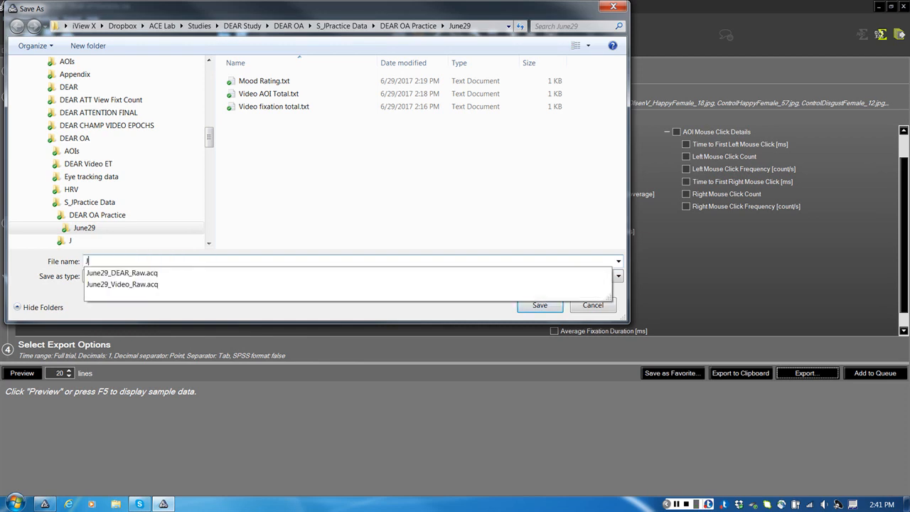
type("29")
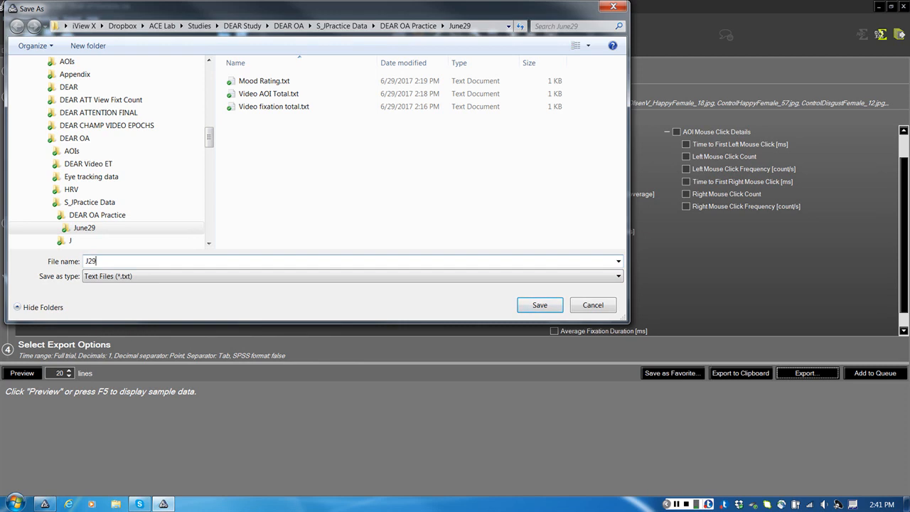
type("_View")
key("Return")
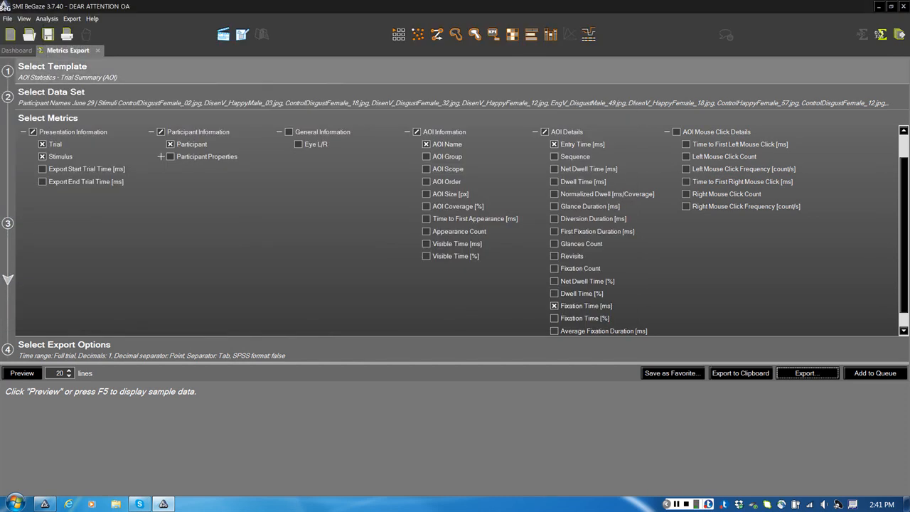
Step: Replace the stimuli in the trial filter with only the DisenR and EngR images
left_click(51, 92)
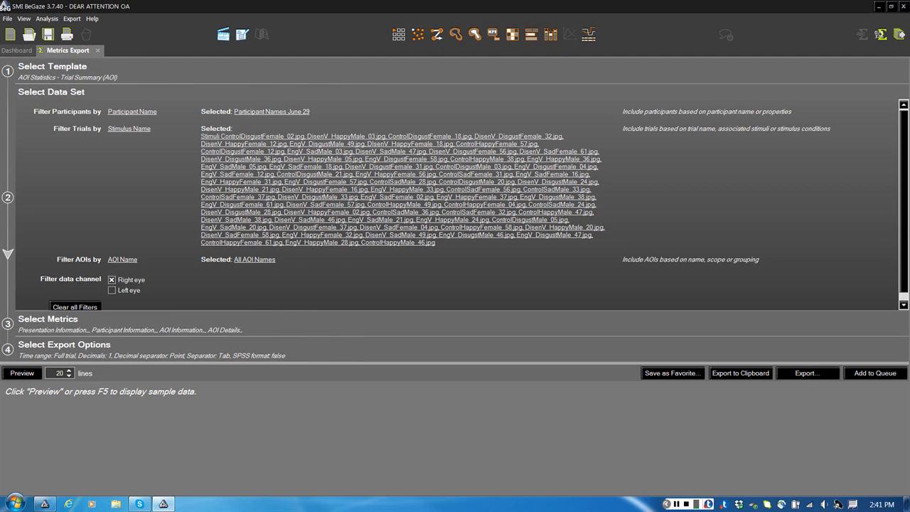
left_click(220, 144)
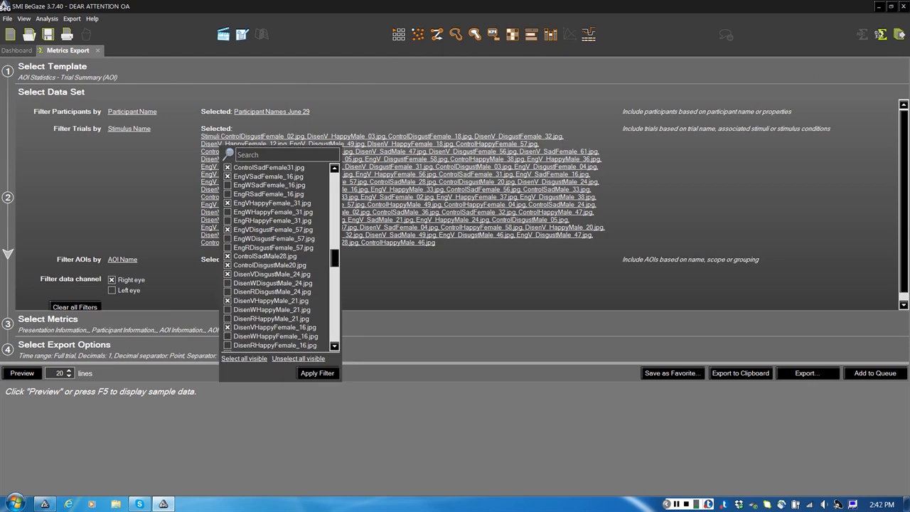
left_click(299, 359)
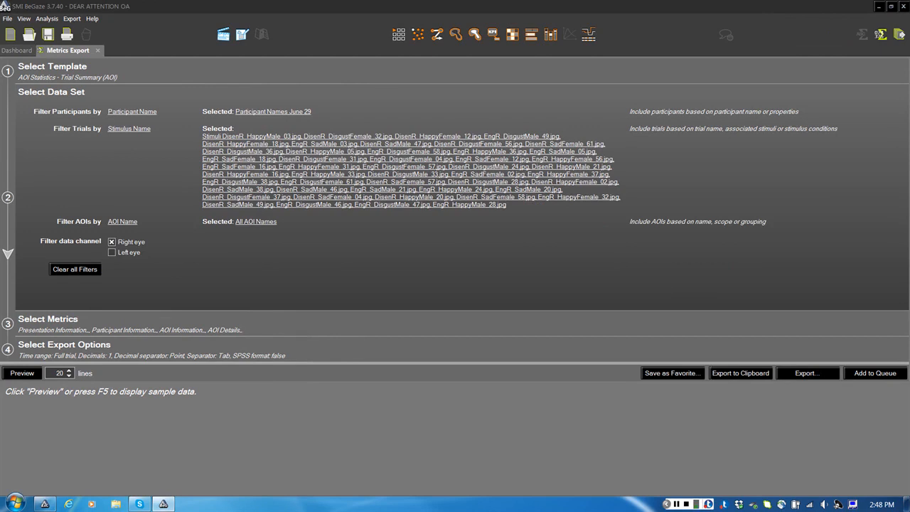
Step: Remove Fixation Time [ms] from the metrics and export the data to the June29 folder as a text file named J29_Response
left_click(49, 319)
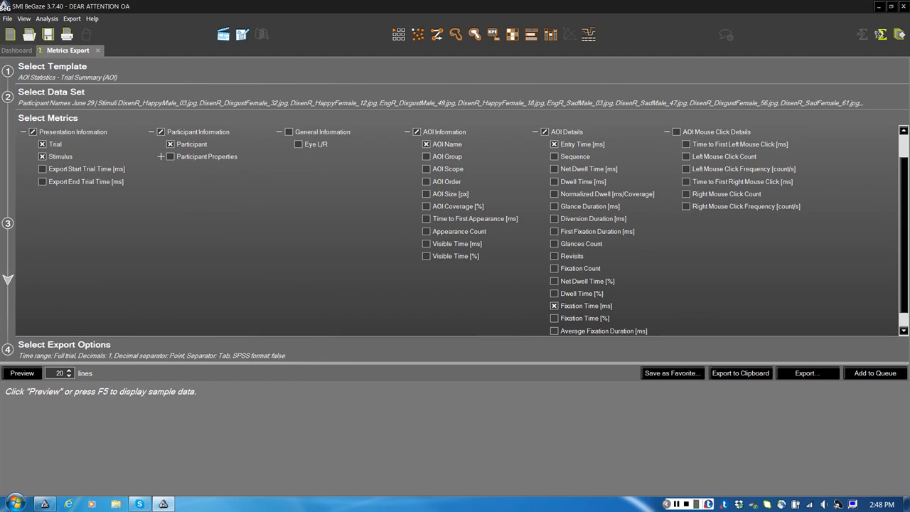
left_click(555, 306)
left_click(807, 373)
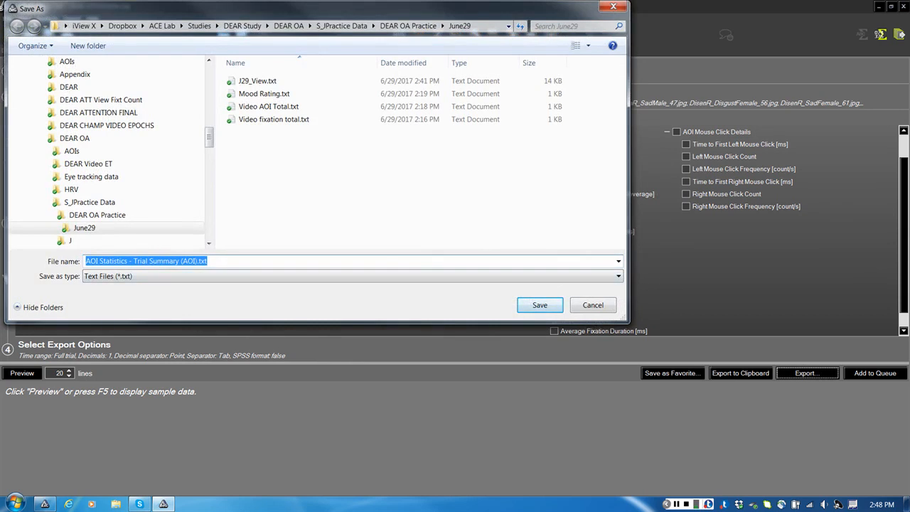
type("J")
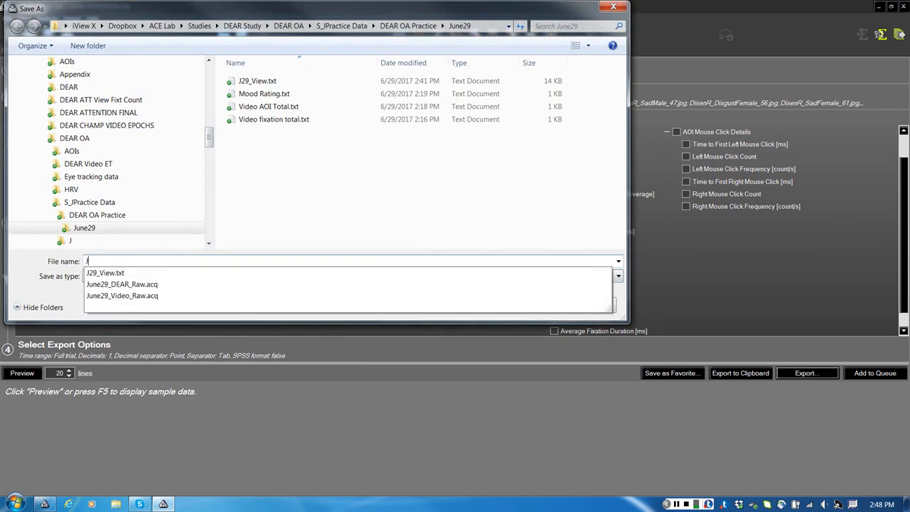
type("29_")
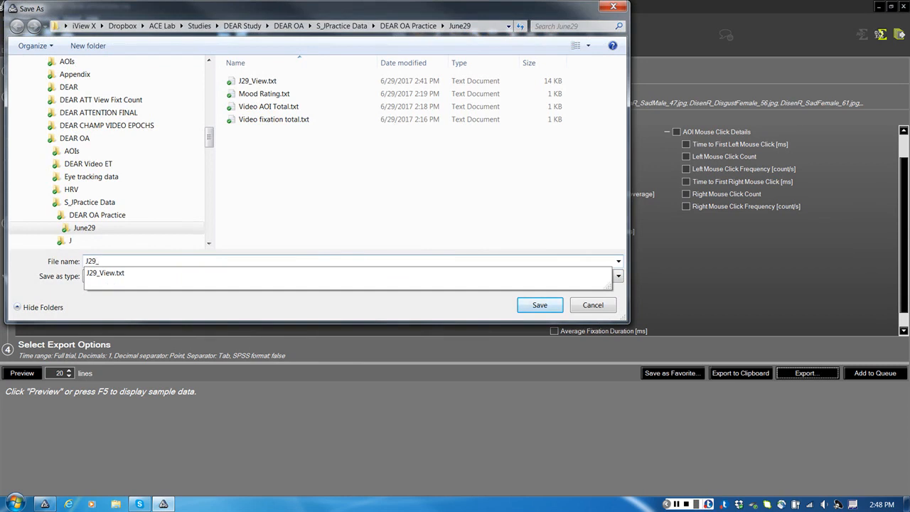
type("Respo")
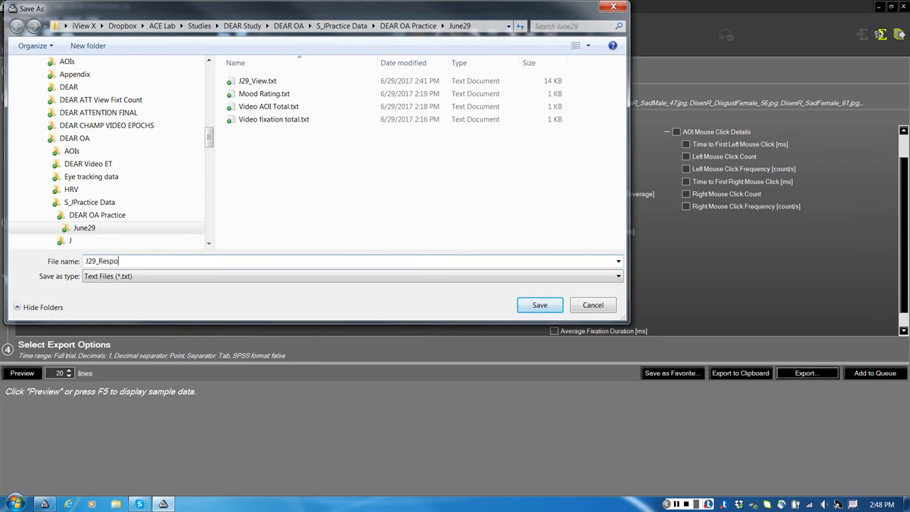
type("nse")
left_click(541, 305)
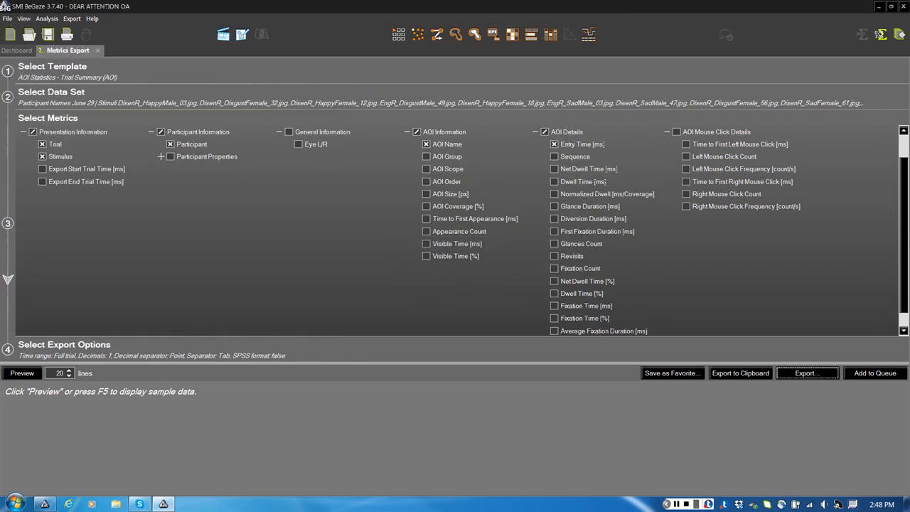